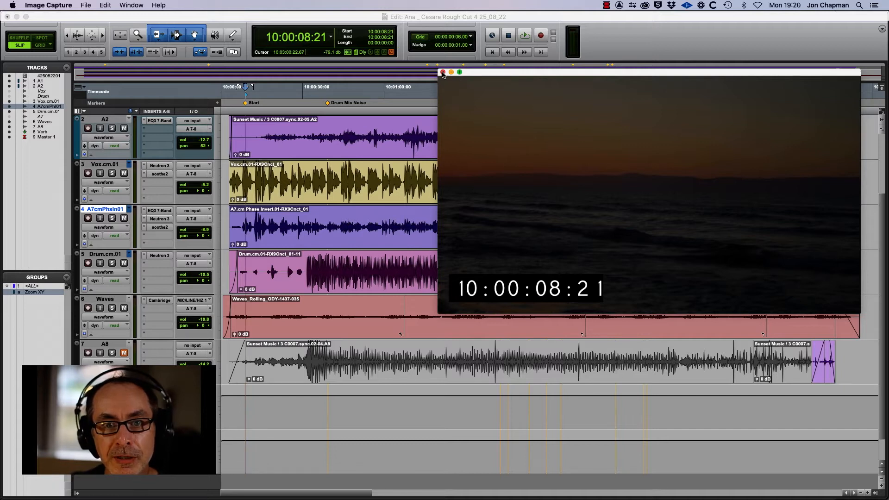
Step: Solo the Vox track and listen to its original Vox.cm clip from 10:00:30:09
click(443, 73)
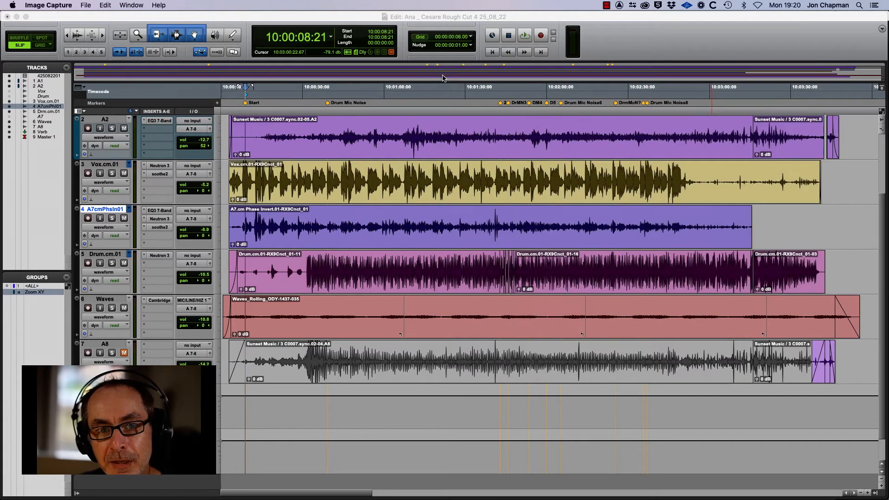
click(272, 133)
click(112, 174)
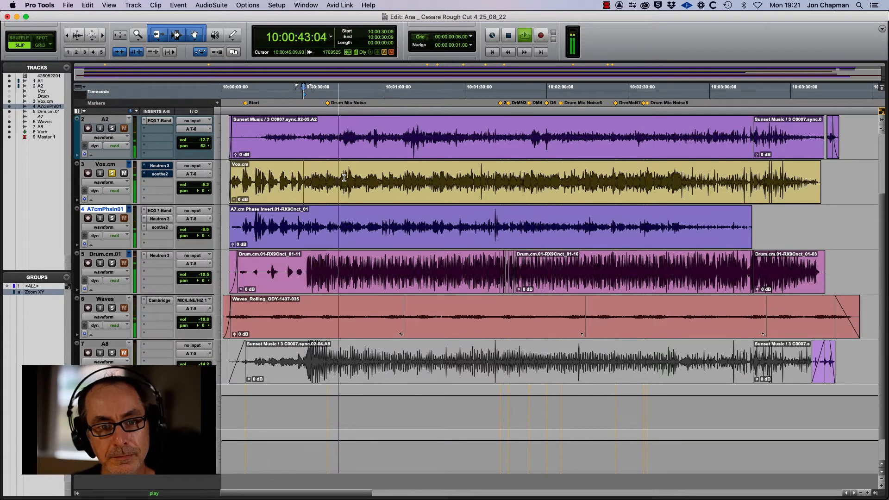
key(space)
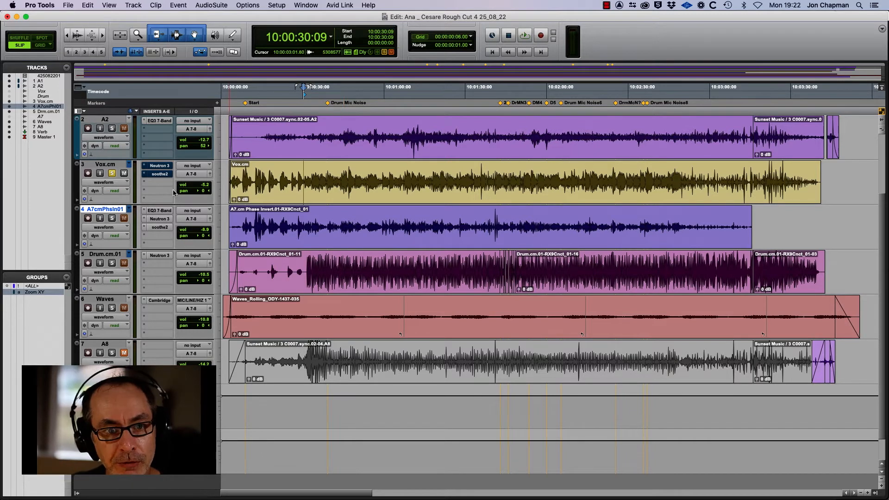
scroll(344, 177, up, 3)
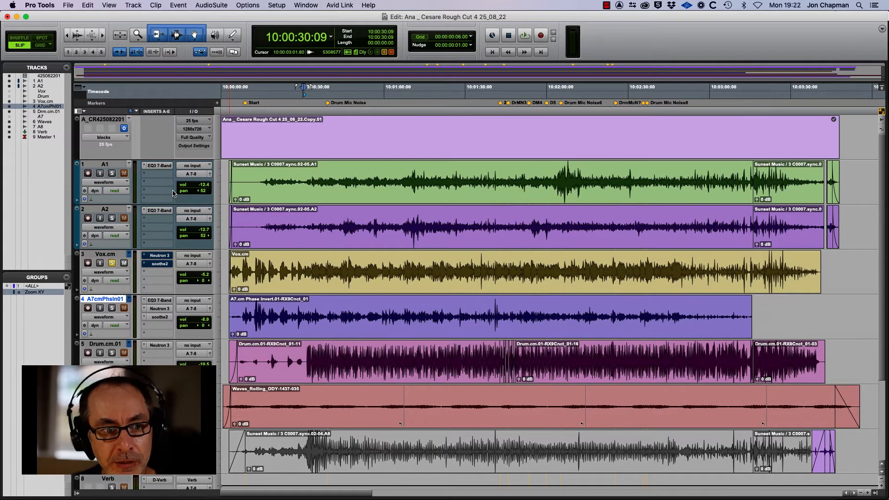
Step: Unsolo Vox and audition the original A7.cmPhsInvrt track on its own
scroll(172, 194, down, 1)
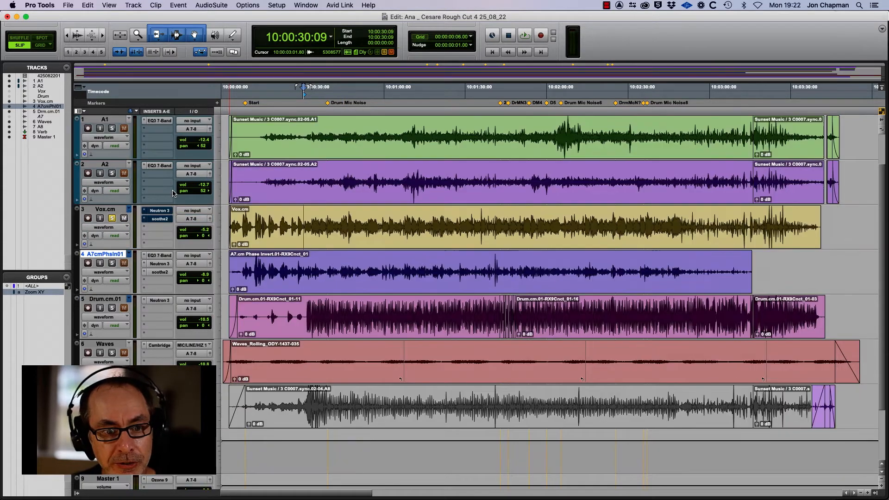
click(111, 218)
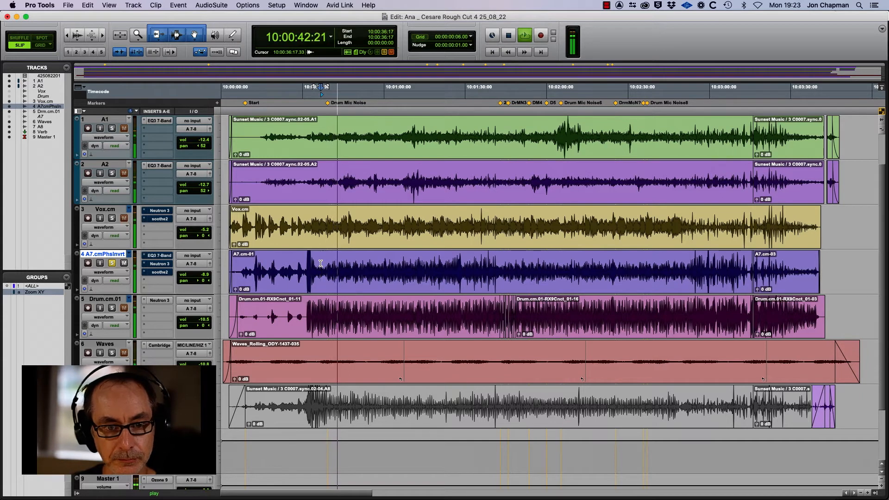
key(space)
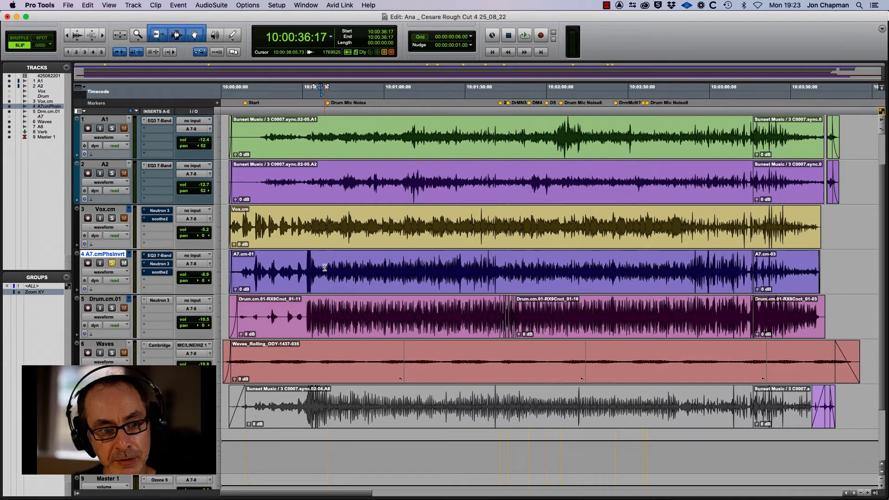
click(111, 263)
Step: Solo Drum.cm.01 and play it alone from 10:00:38:22
click(112, 308)
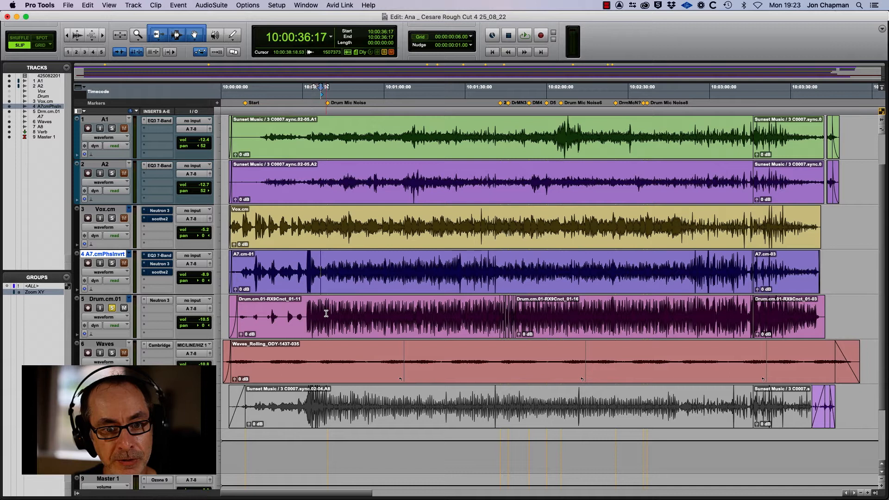
click(328, 314)
key(space)
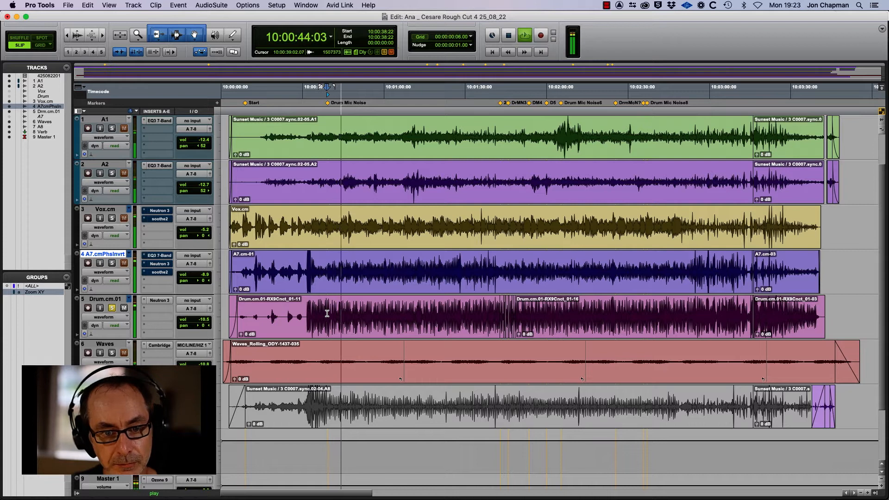
key(space)
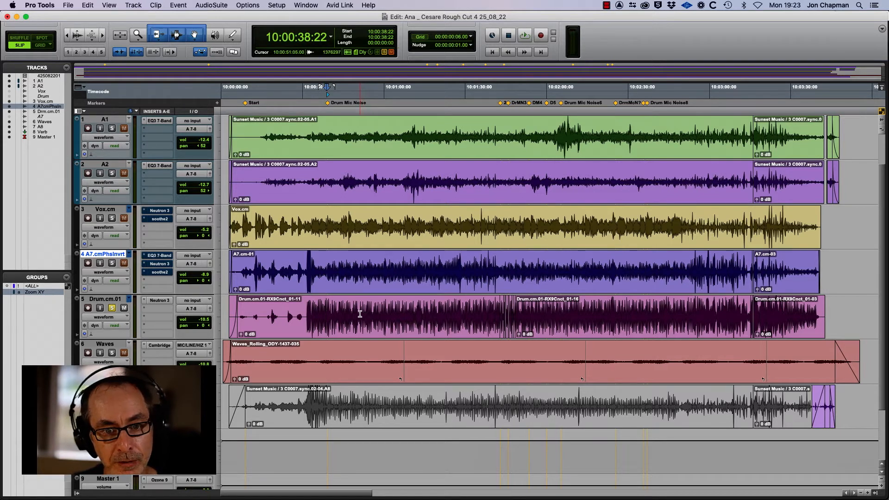
Step: Solo the A1 and A2 tracks
scroll(117, 176, up, 2)
click(114, 174)
click(112, 218)
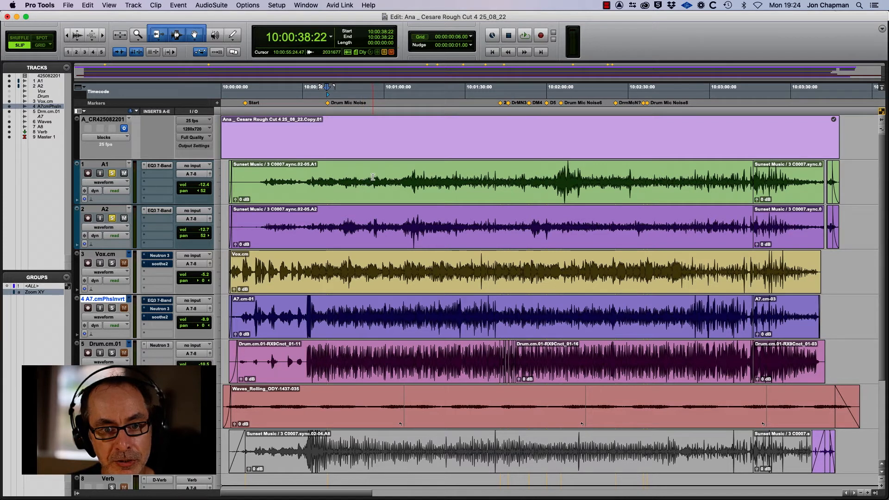
Step: Play A1 and A2 from 10:00:55:15, then select the whole Vox.cm clip
click(372, 176)
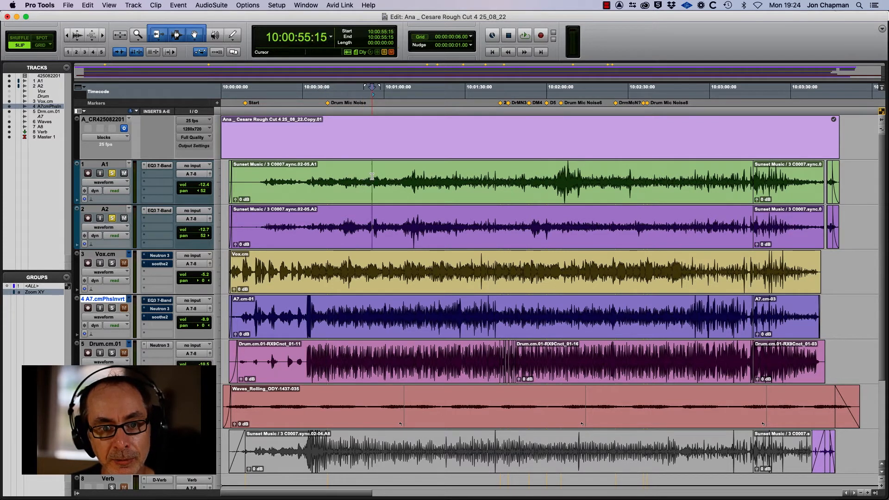
key(space)
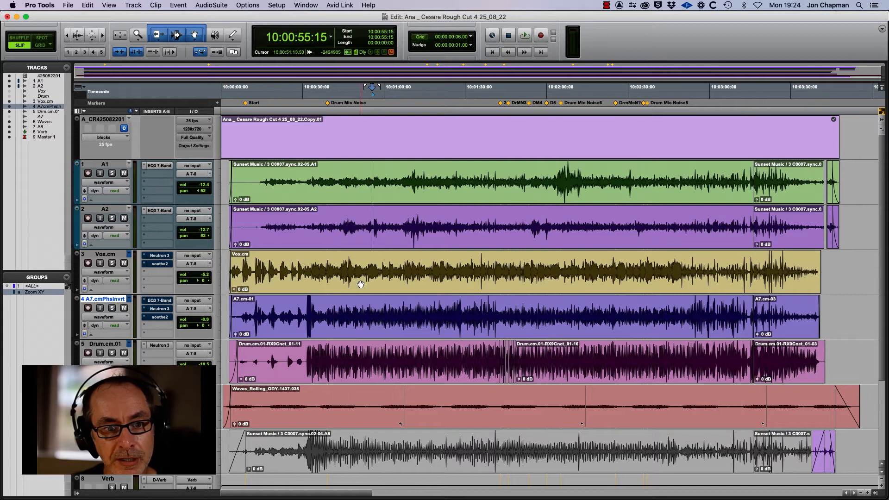
click(376, 286)
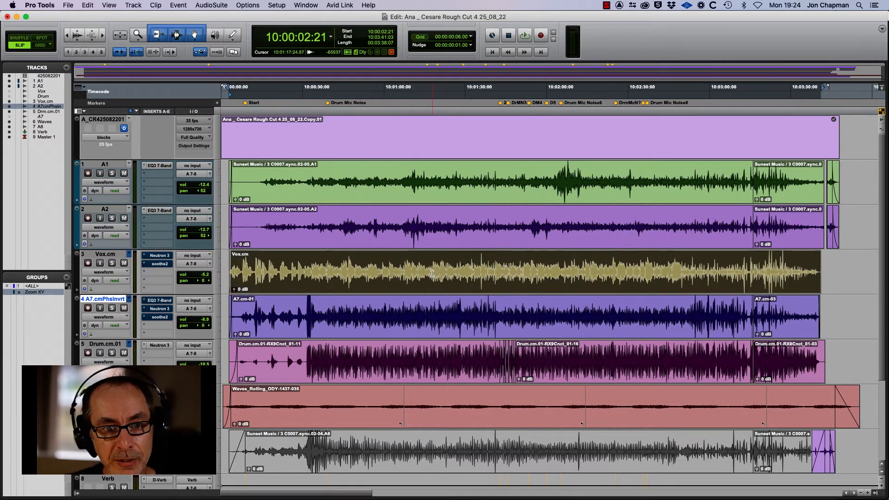
Step: Open the RX 9 Connect AudioSuite plug-in from Noise Reduction and reposition its window
click(215, 7)
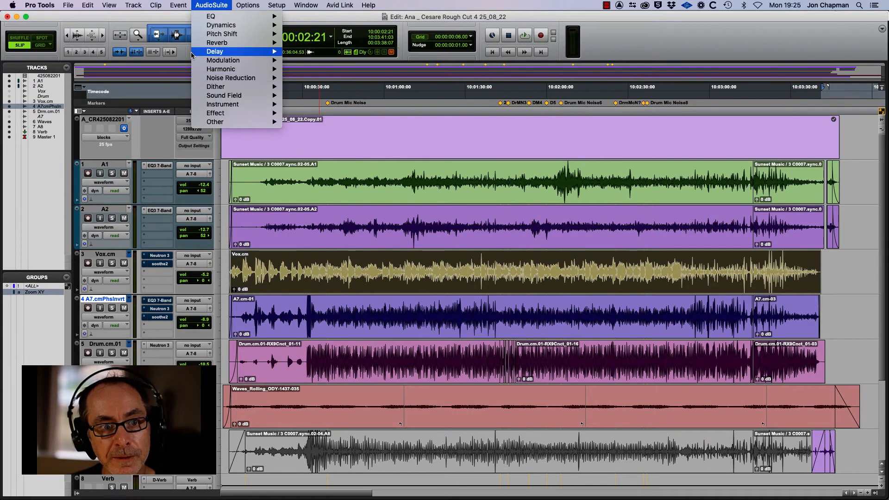
mouse_move(227, 80)
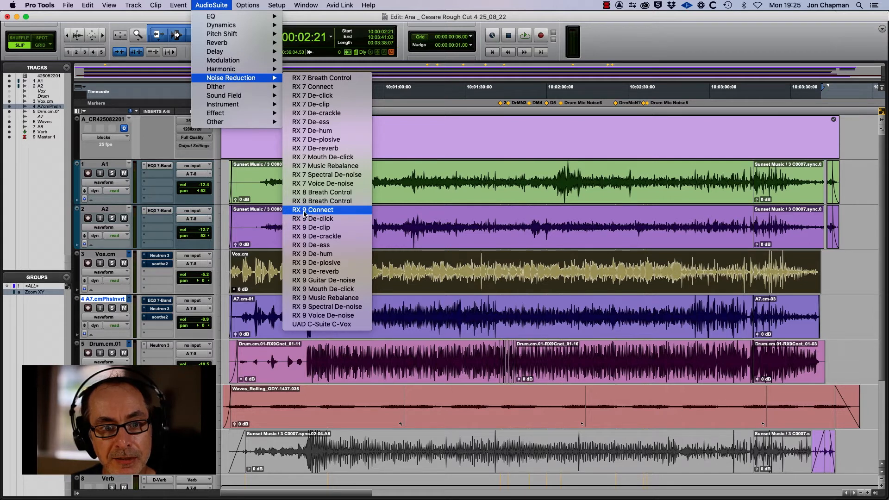
click(319, 212)
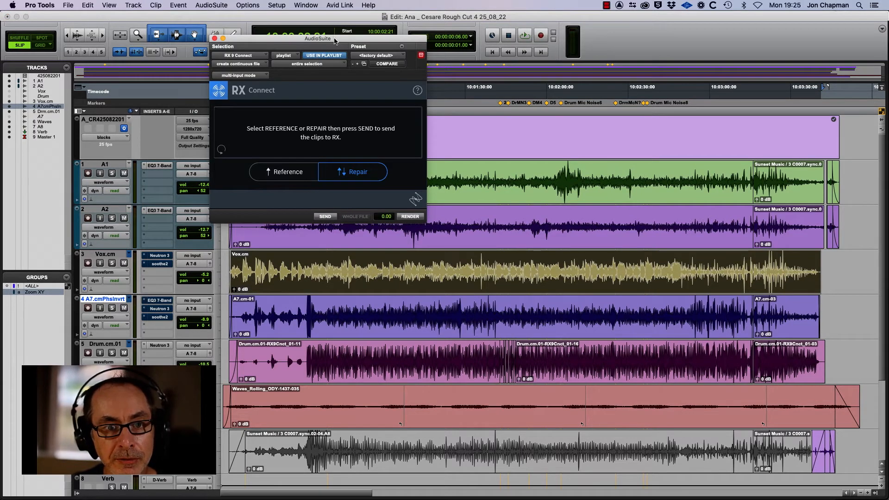
drag(335, 41, 315, 46)
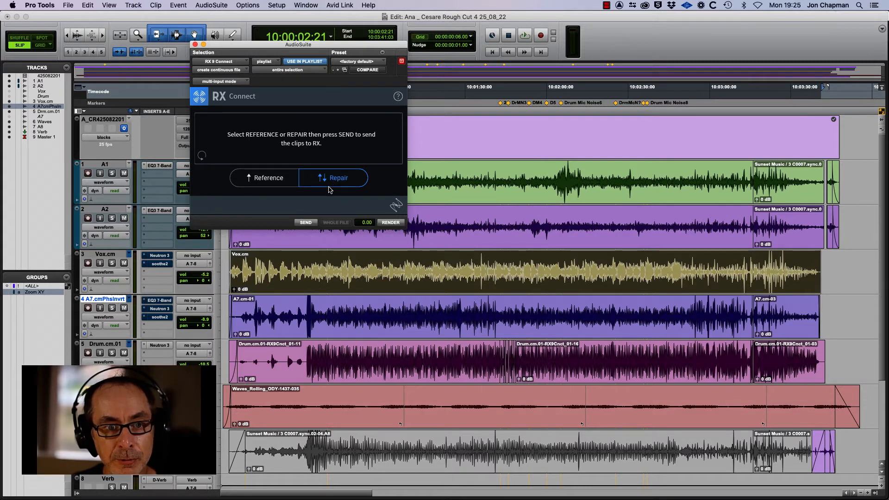
Step: Send the Vox clip to RX 9 and select 1:12.529–1:15.351 for Music Rebalance
click(306, 223)
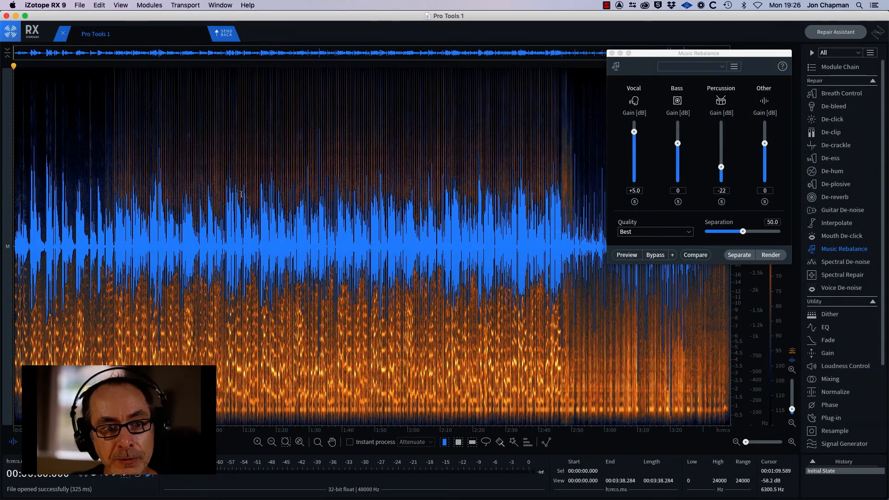
click(444, 207)
drag(660, 54, 100, 53)
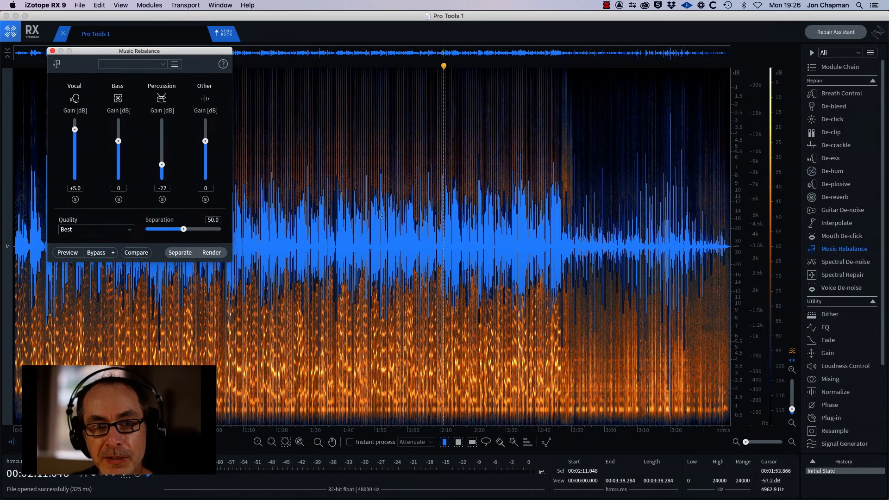
click(353, 210)
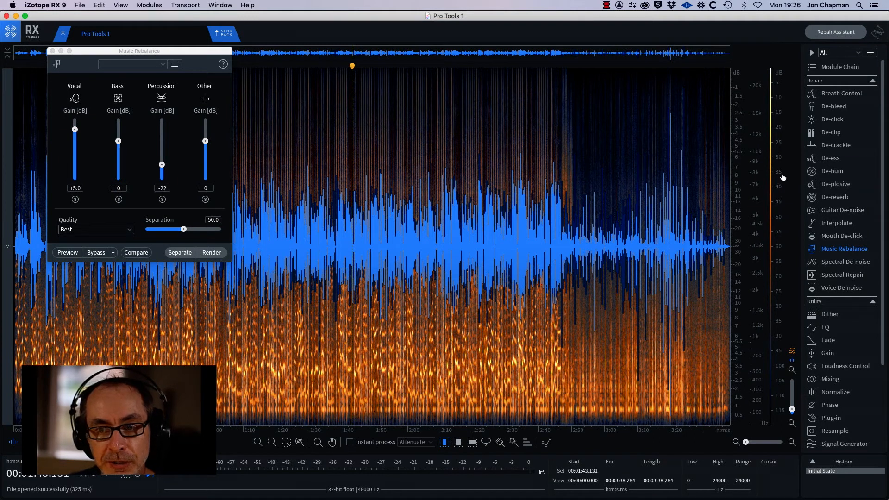
drag(143, 52, 491, 79)
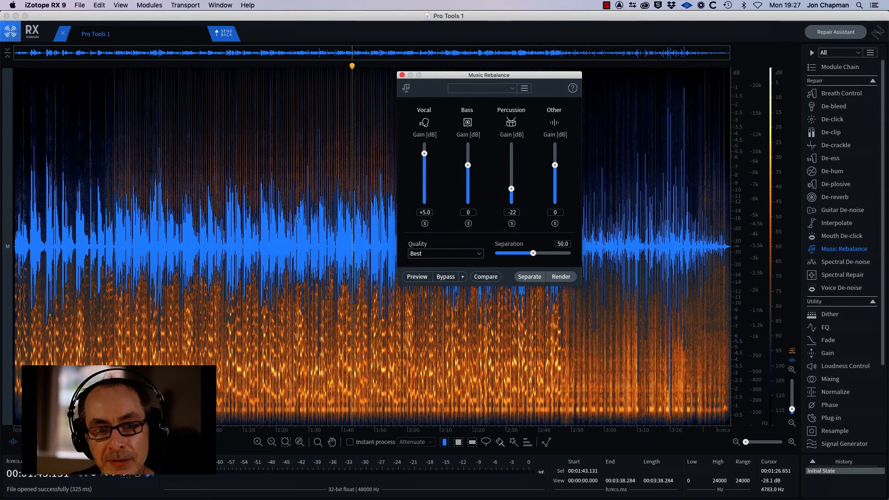
drag(252, 228, 259, 232)
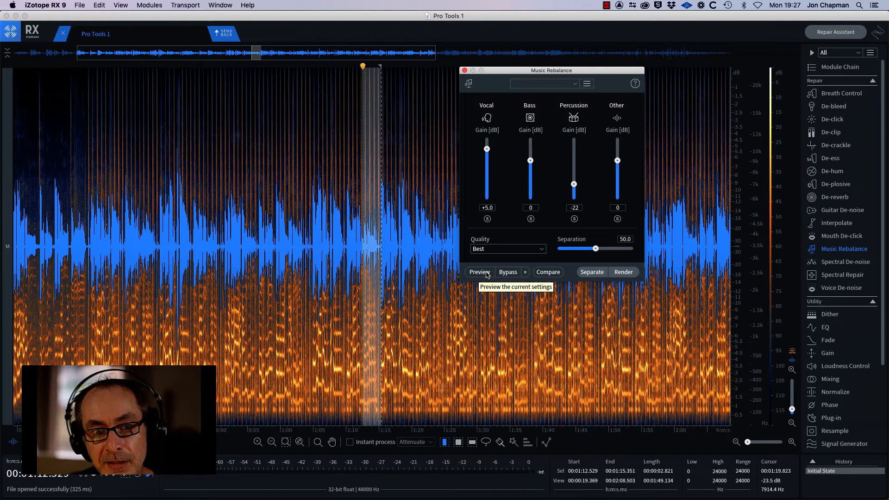
Step: Preview the Vocal +5, Percussion -22 rebalance on the selection, then return to Pro Tools
click(479, 273)
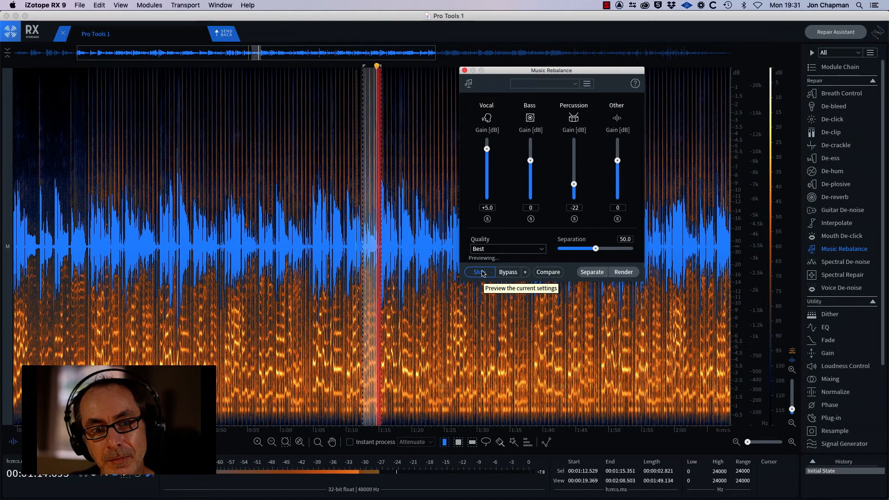
click(481, 272)
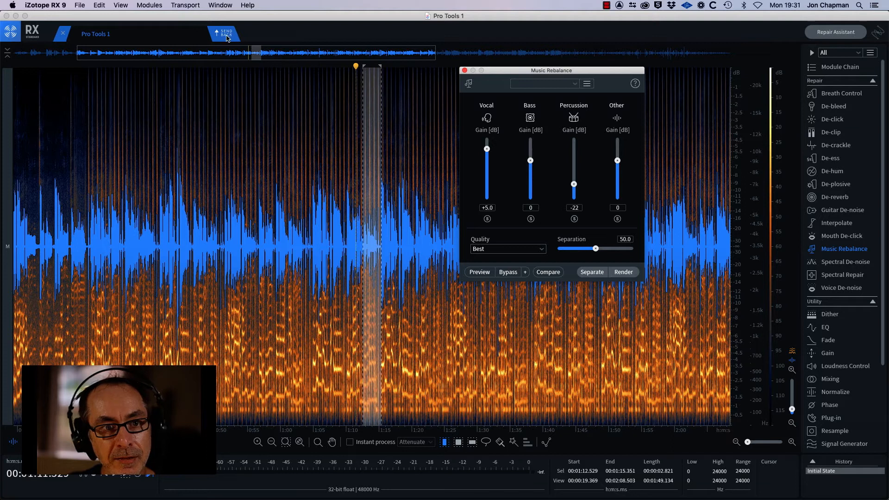
mouse_move(641, 490)
click(581, 482)
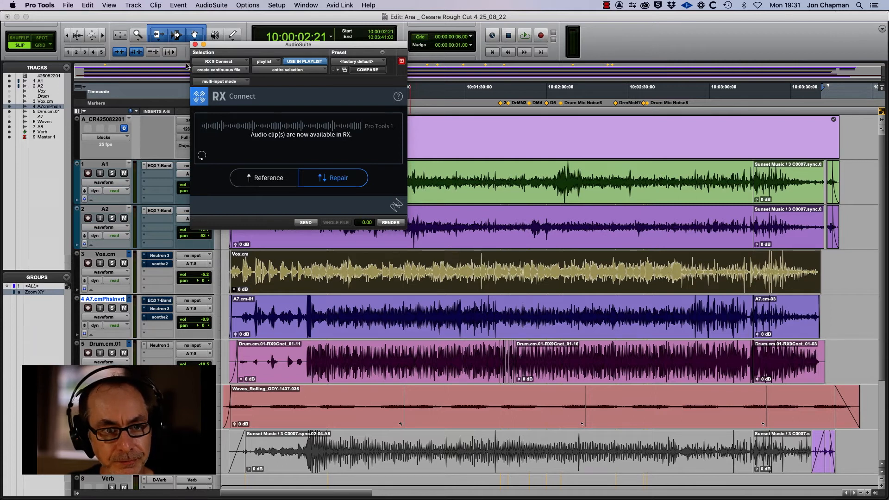
Step: Close RX Connect and switch the Vox track to the rebalanced Vox.cm.01 playlist
click(195, 45)
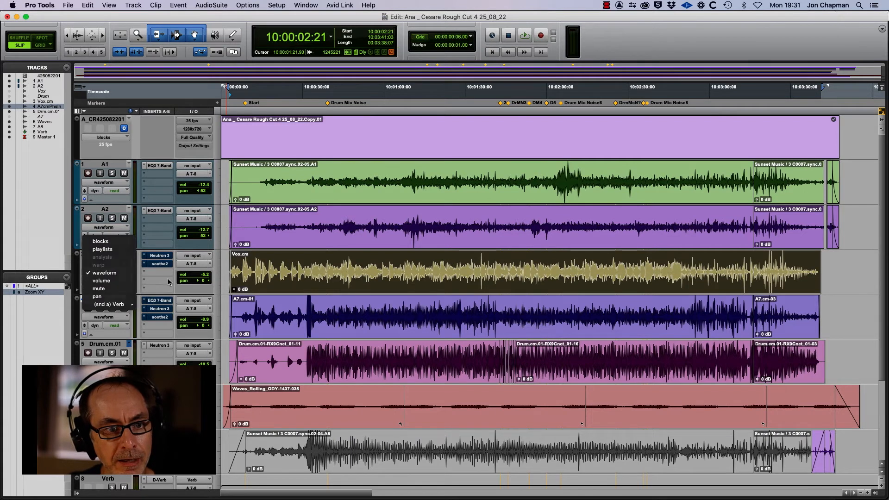
click(129, 255)
click(139, 268)
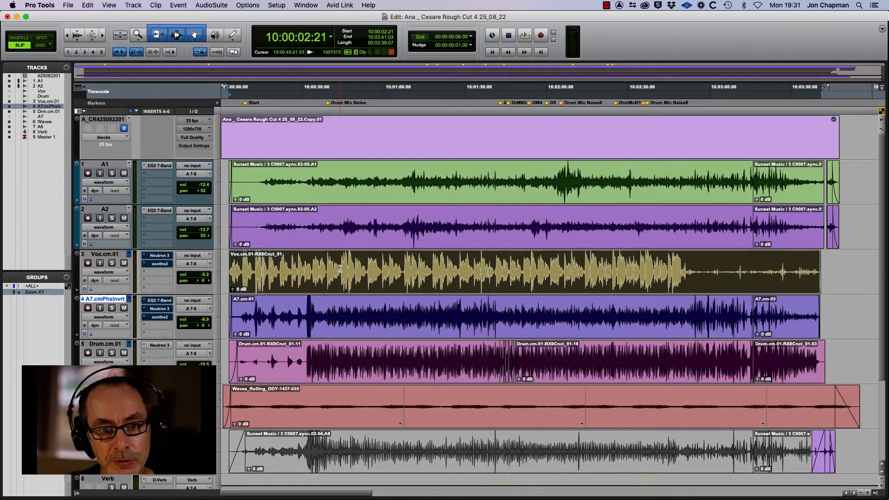
Step: Check the Mix window, then re-enable soothe2 on Vox.cm.01 and inspect its settings
click(340, 269)
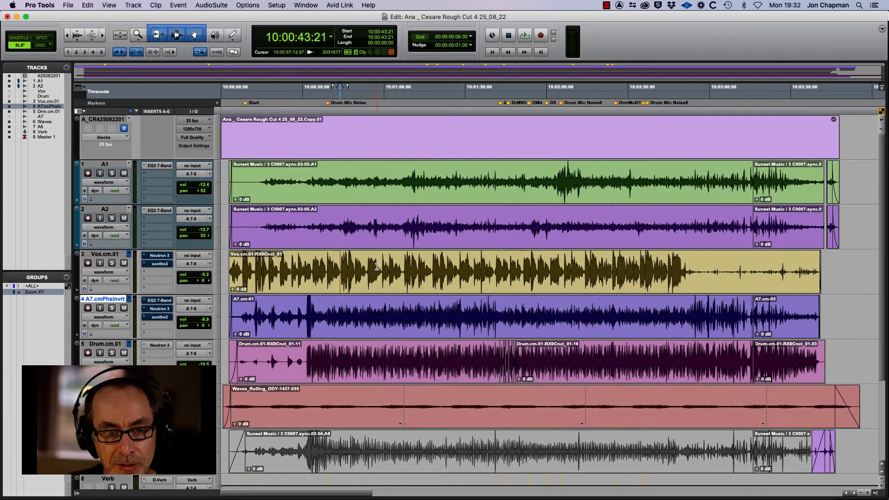
key(super+equal)
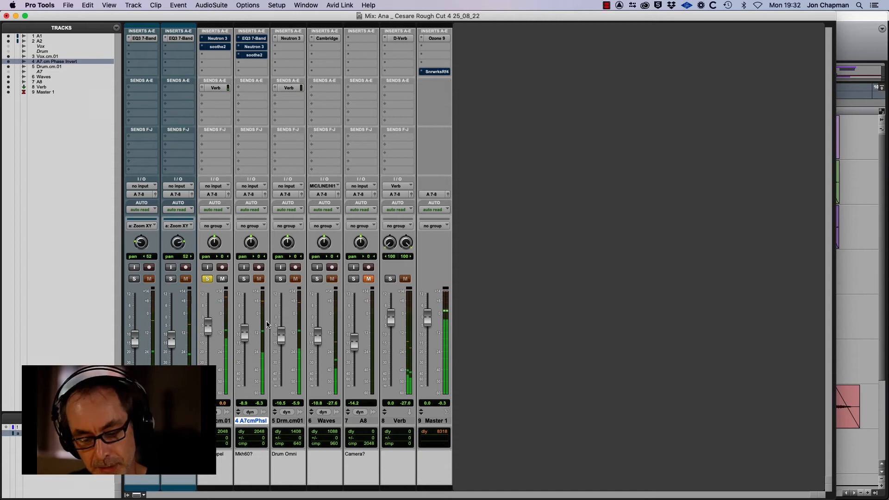
key(super+equal)
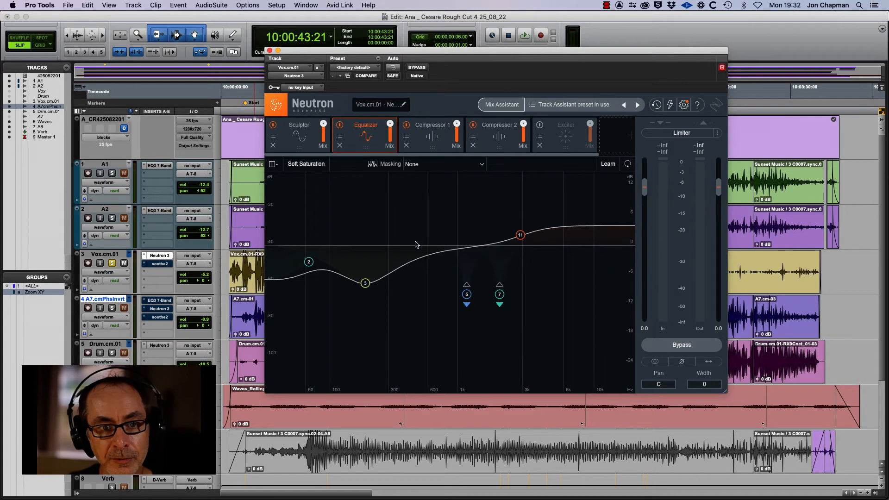
super+click(160, 264)
click(160, 264)
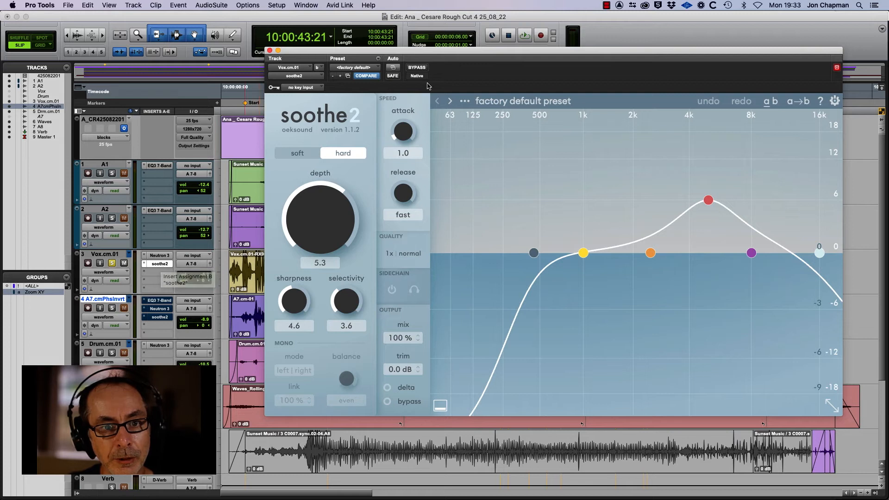
click(270, 51)
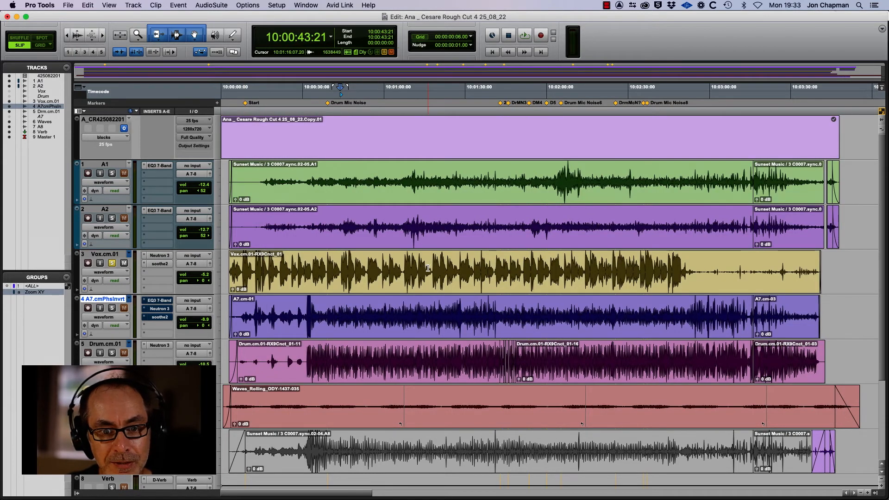
Step: Audition the rebalanced vocal from 10:01:16:07
click(428, 268)
key(space)
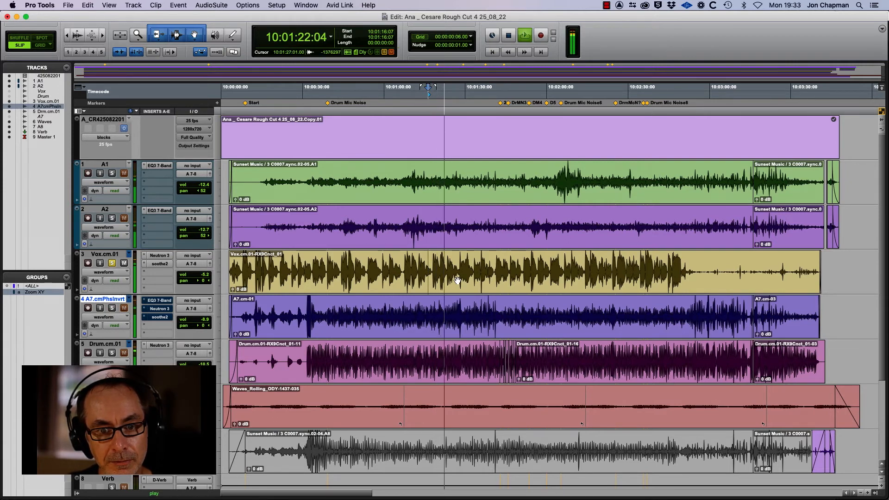
key(space)
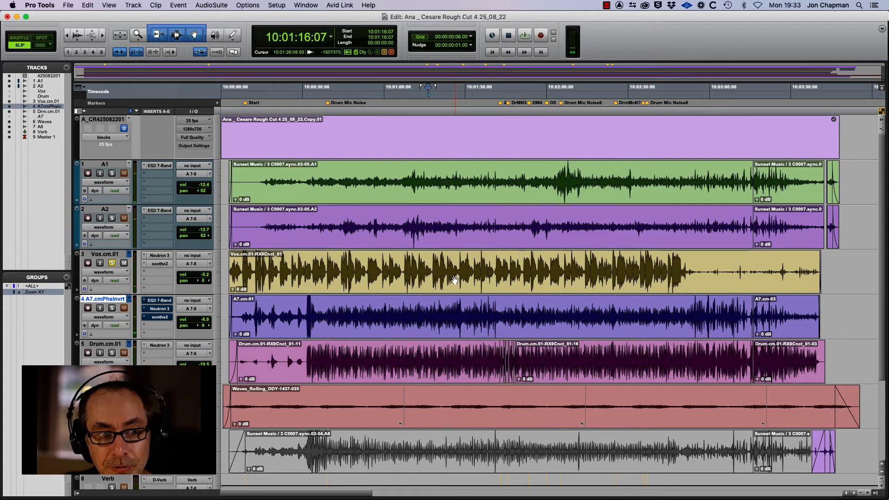
Step: Solo A1, A2, Drum.cm.01 and A7 and play them together
click(112, 173)
click(111, 219)
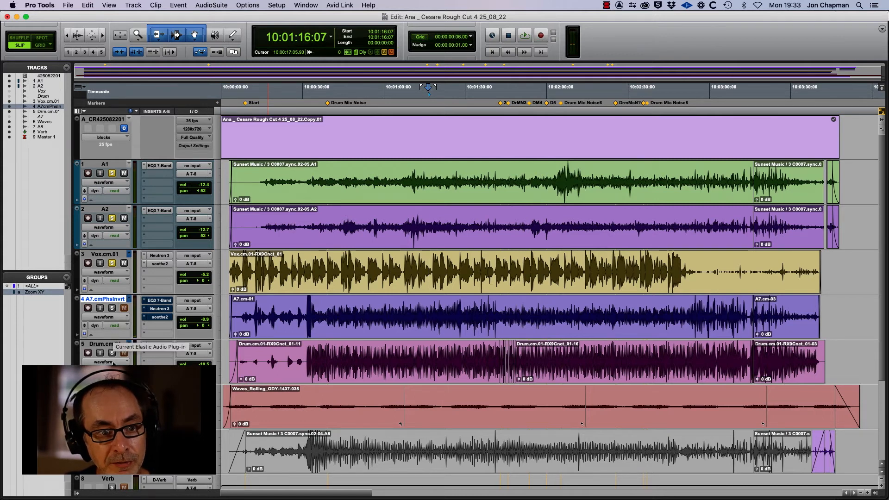
click(112, 353)
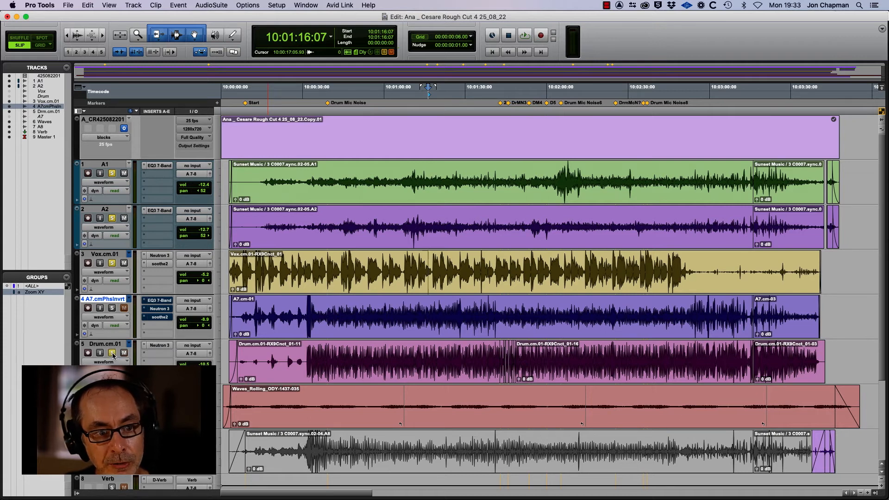
click(112, 308)
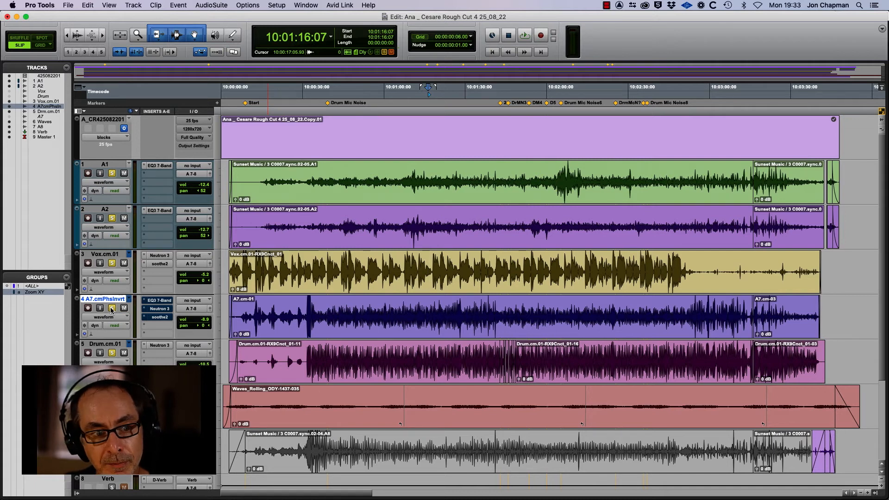
key(space)
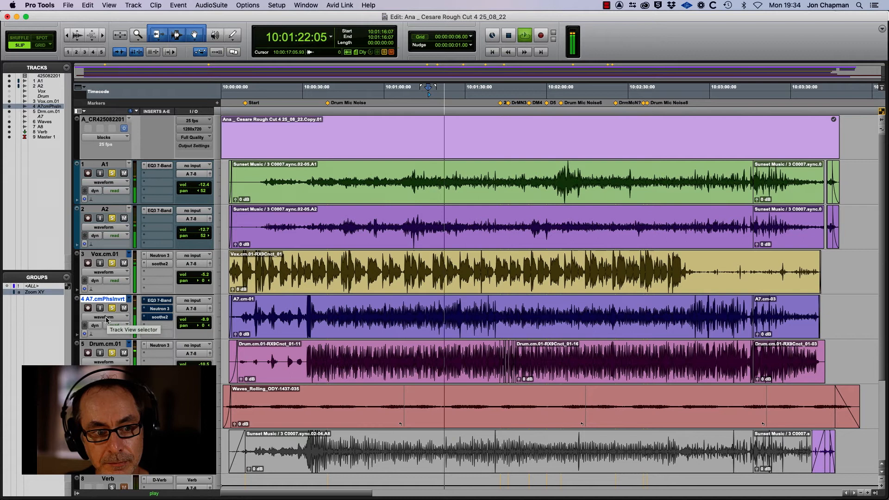
Step: Switch A7 to the A7.cm Phase Invert.01 playlist and play it back from 10:01:16
key(space)
click(129, 299)
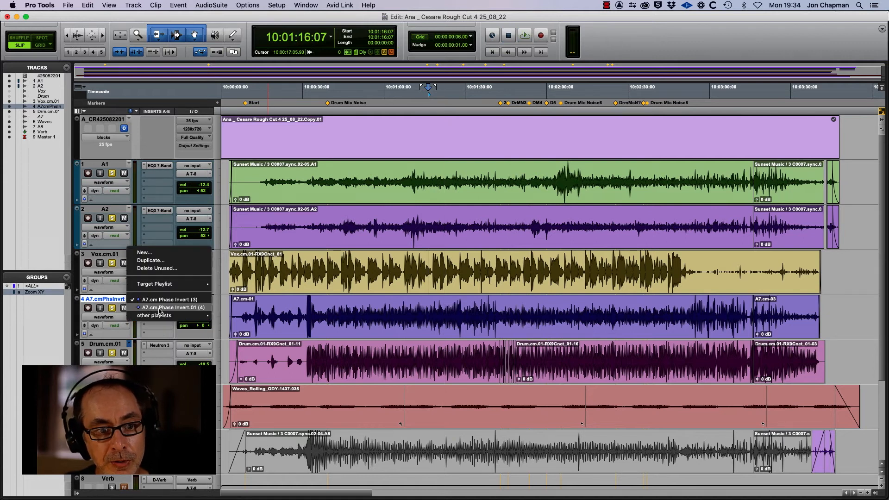
click(152, 308)
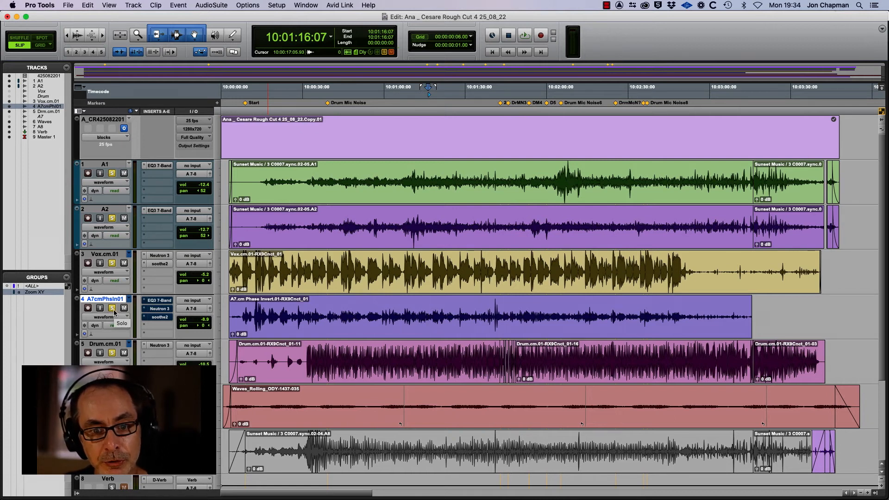
key(space)
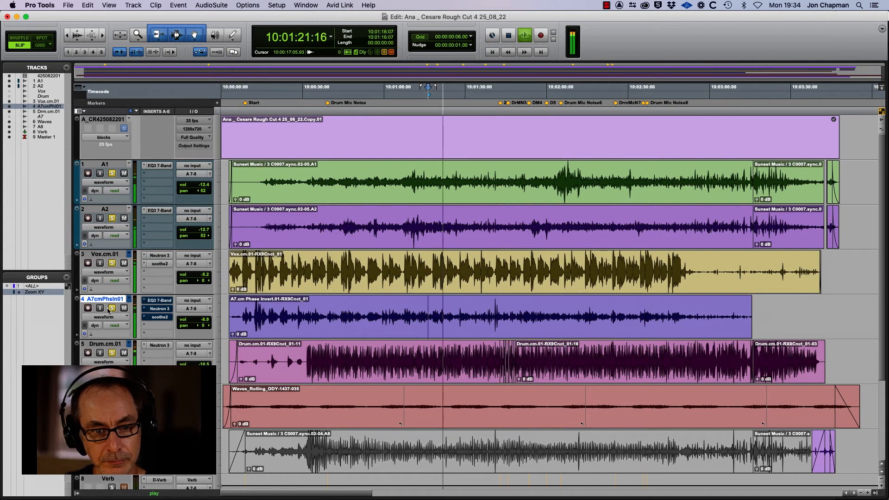
key(space)
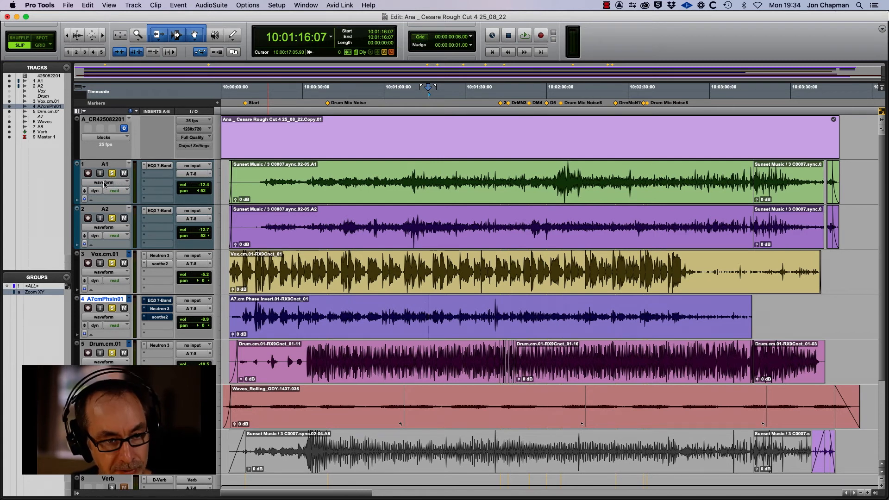
Step: Clear every track solo and place the play start in the Vox clip at 10:01:24:16
click(111, 172)
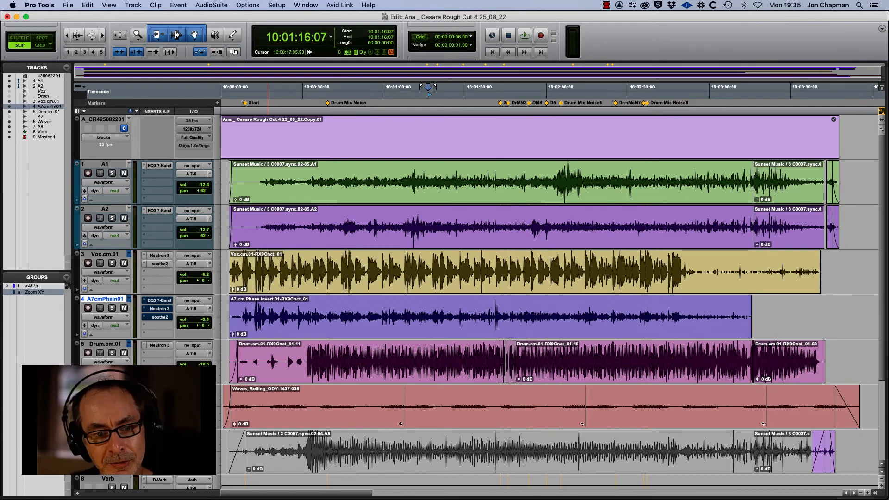
click(451, 263)
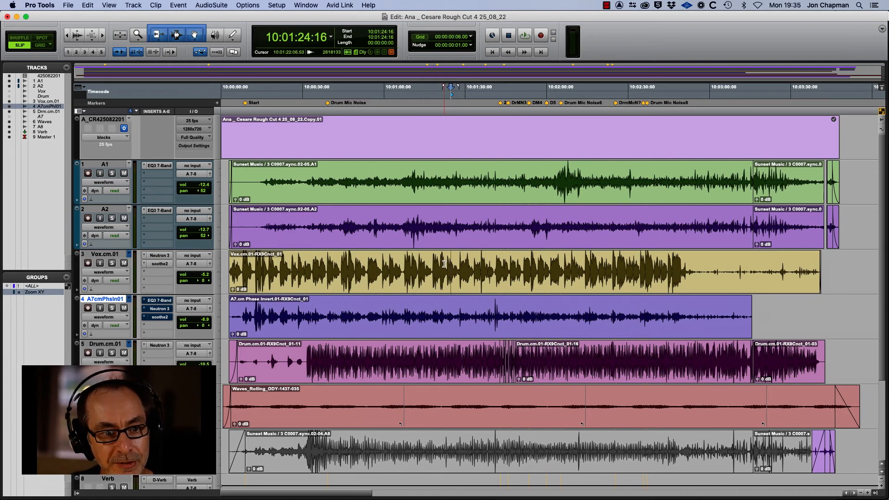
Step: Turn Neutron 3 and soothe2 back on for A7, play the full mix, then go to the RX 10 page in Firefox
super+click(162, 310)
super+click(160, 317)
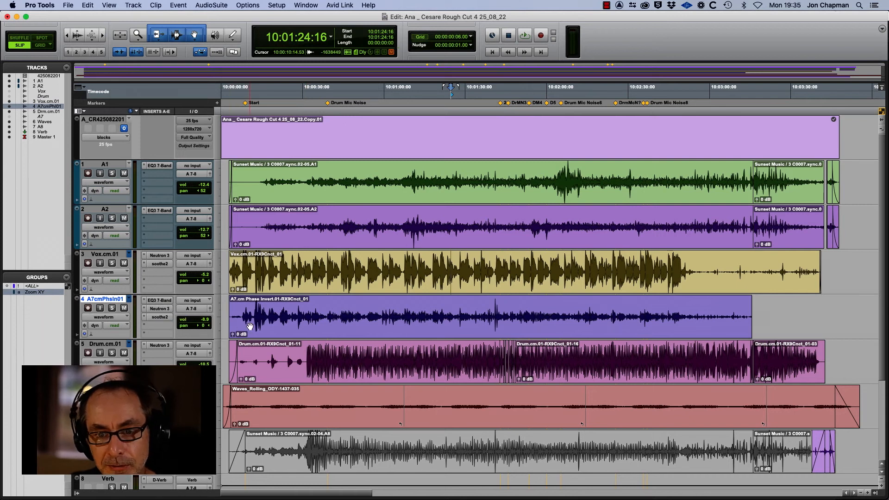
key(space)
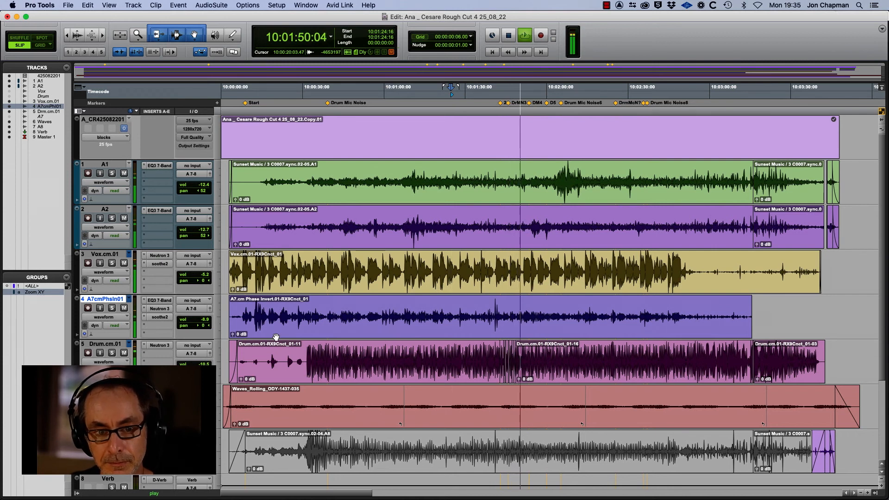
key(space)
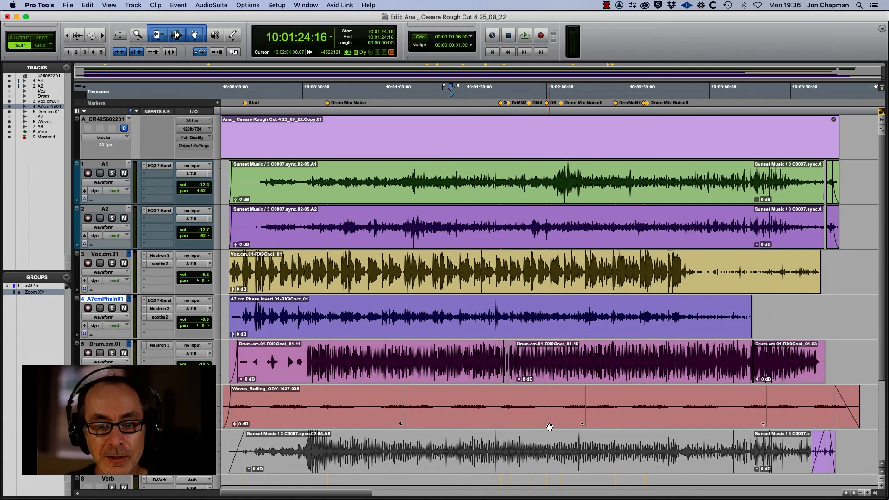
key(super+Tab)
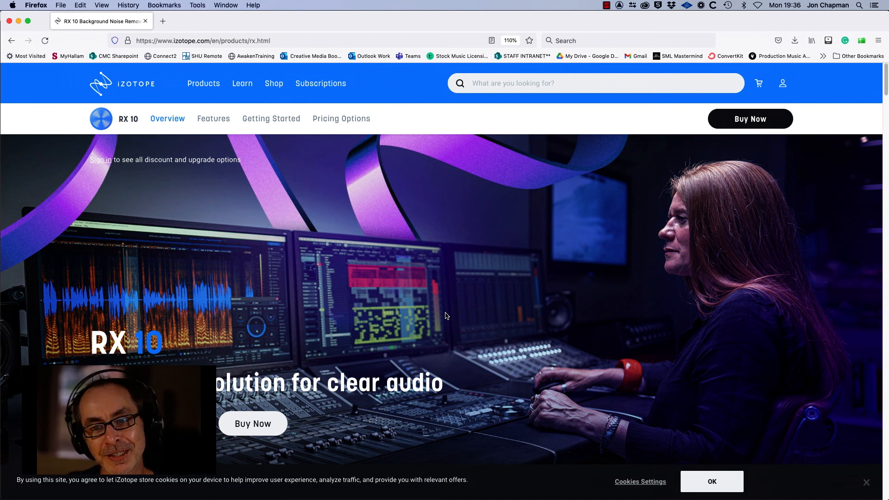
mouse_move(402, 497)
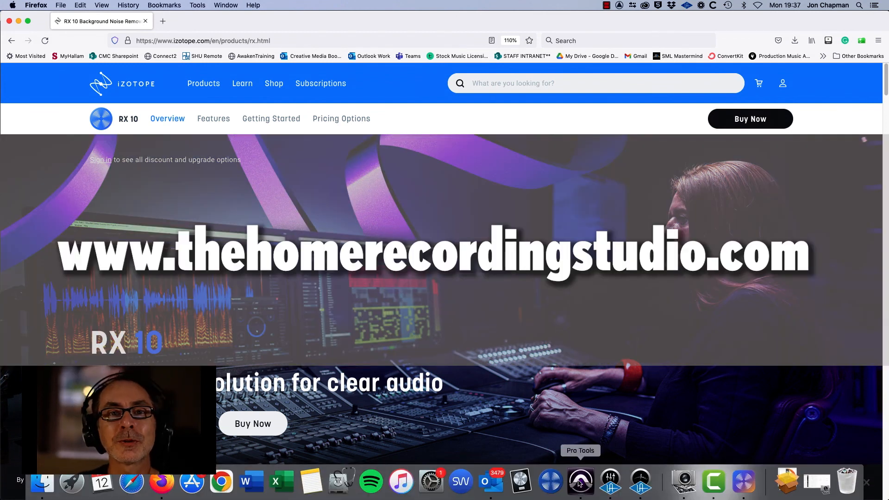